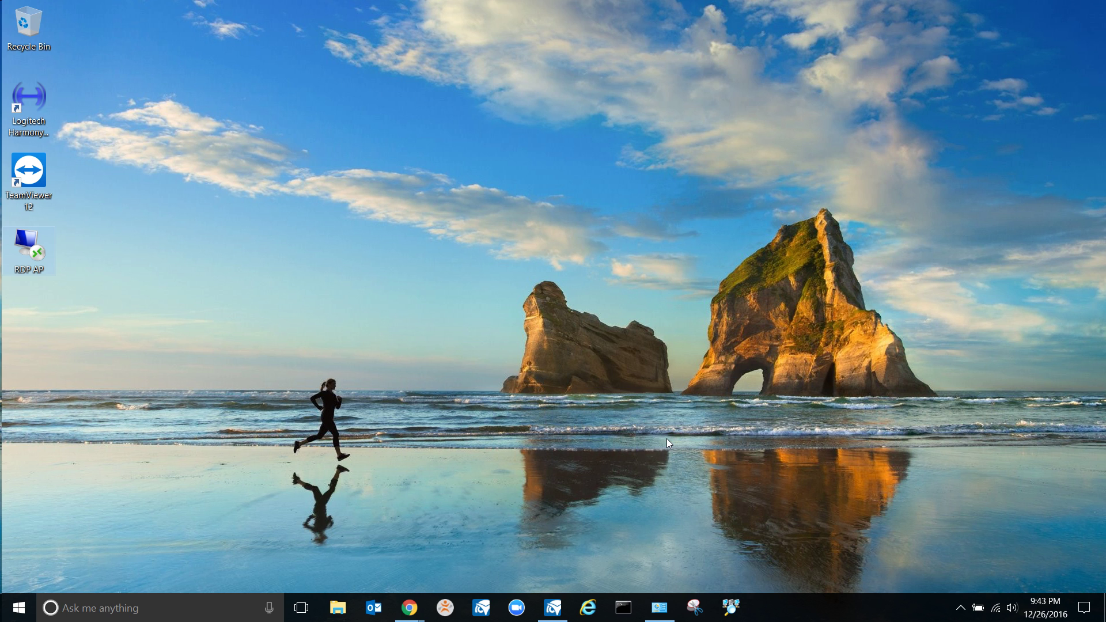
# Open a new Google Chrome window from the taskbar icon's jump list
pyautogui.rightClick(410, 593)
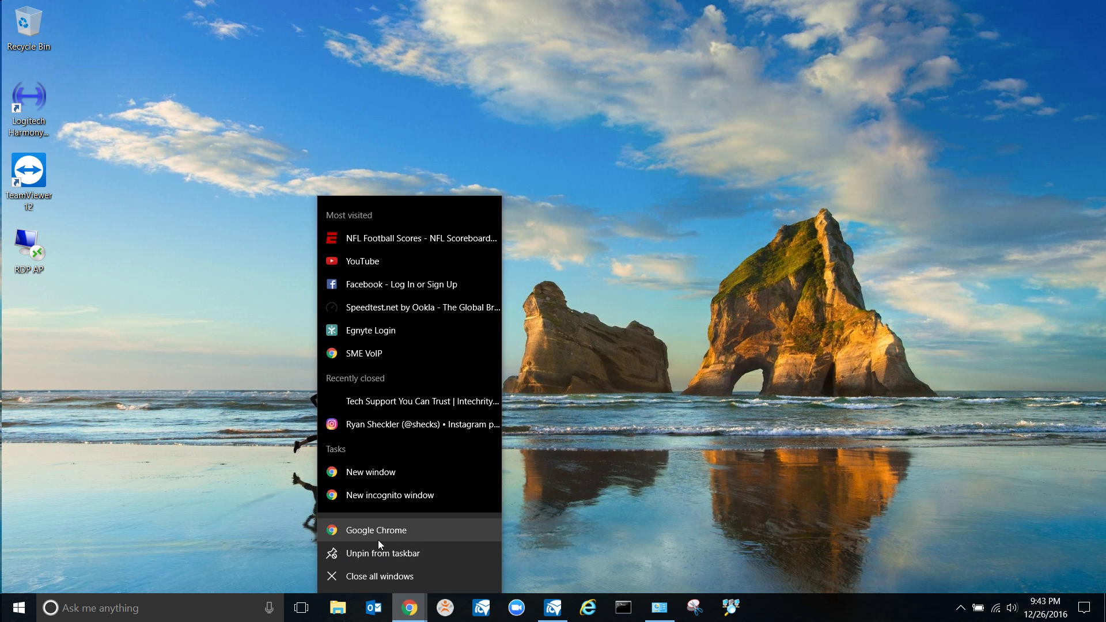
pyautogui.click(378, 535)
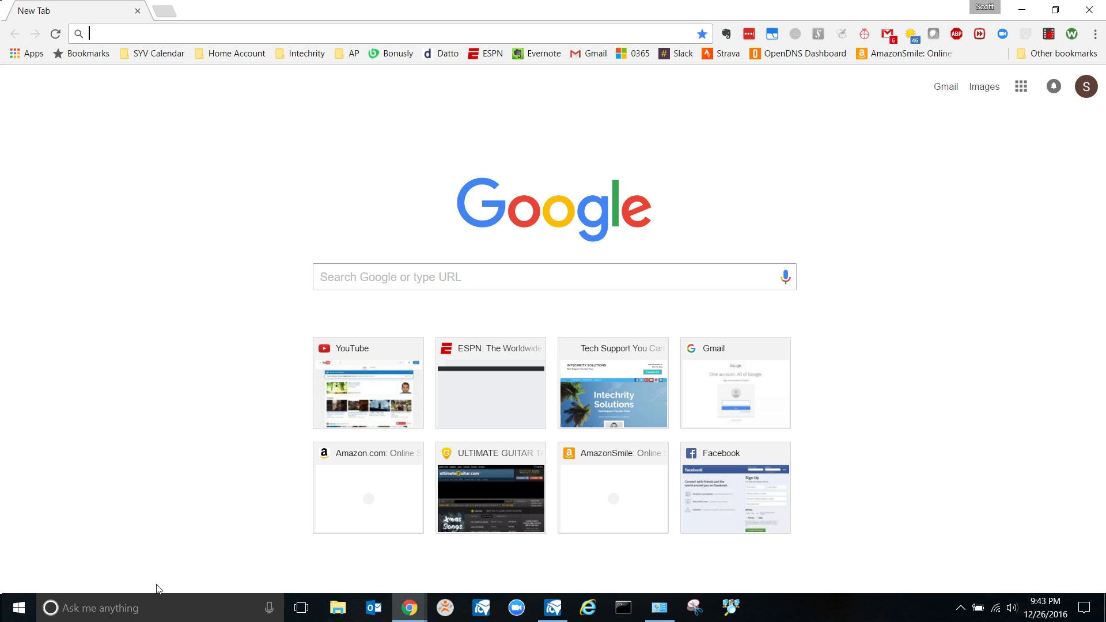
# Open Command Prompt and run ipconfig to find IPv4 192.168.0.105 and gateway 192.168.0.1
pyautogui.click(161, 612)
pyautogui.write('md')
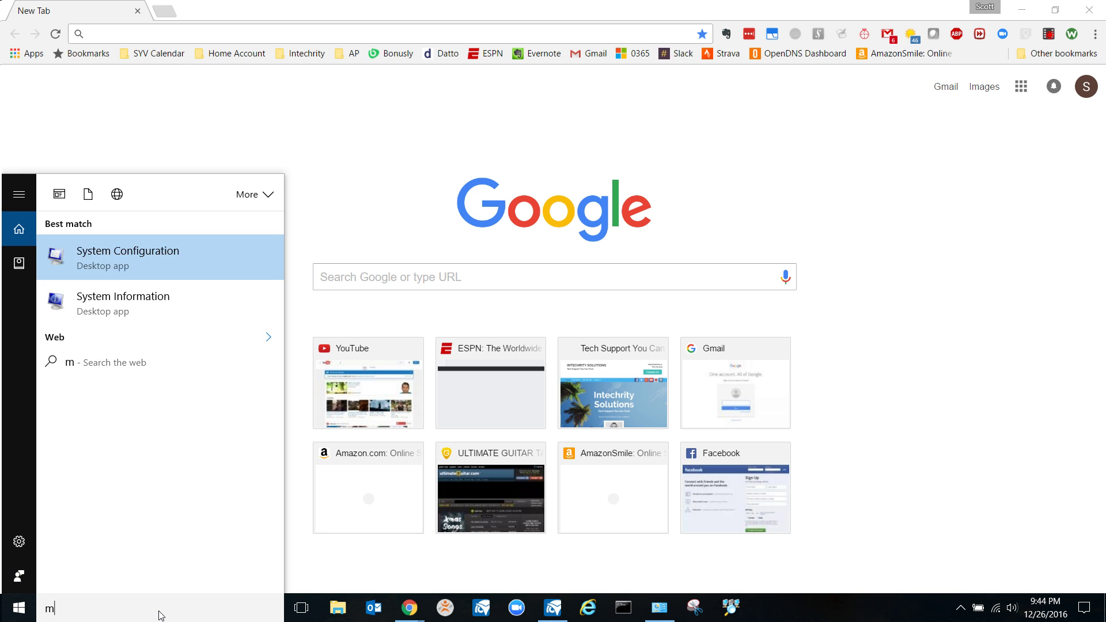
pyautogui.press('BackSpace')
pyautogui.press('BackSpace')
pyautogui.write('cmd')
pyautogui.press('Return')
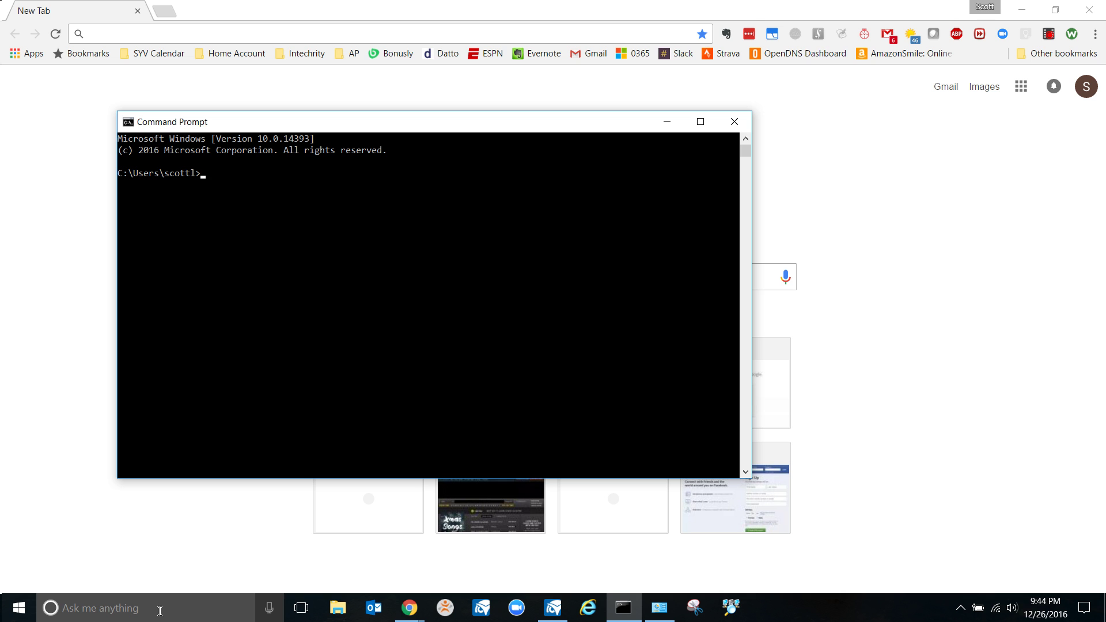
pyautogui.write('ipconfig')
pyautogui.press('Return')
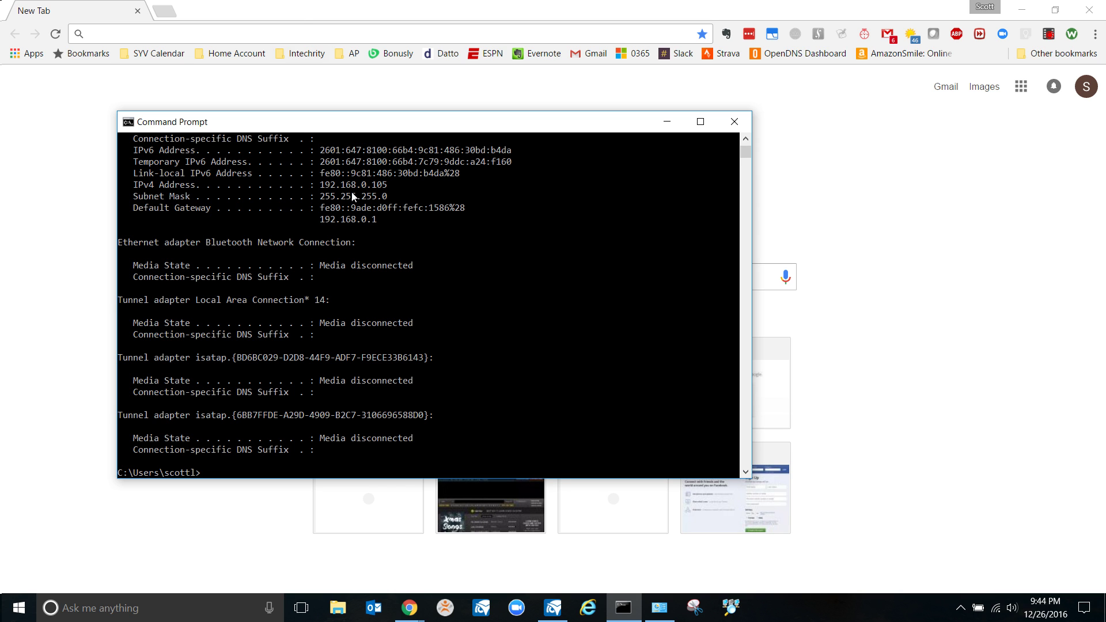
pyautogui.click(295, 32)
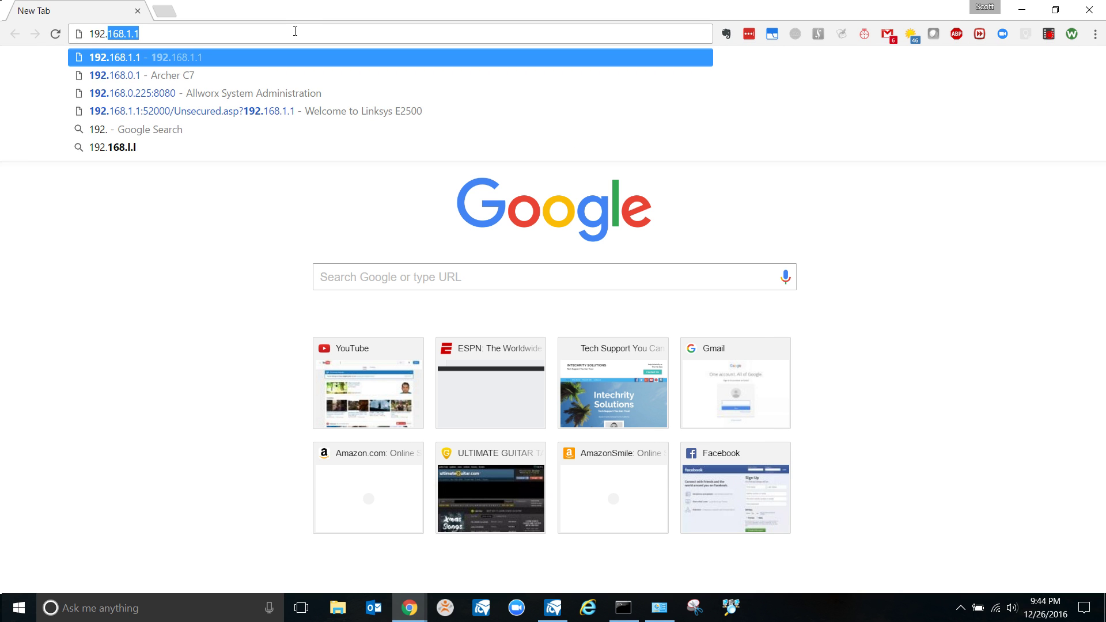
# Load the router admin at 192.168.0.1 and enter the admin username and password
pyautogui.press('Escape')
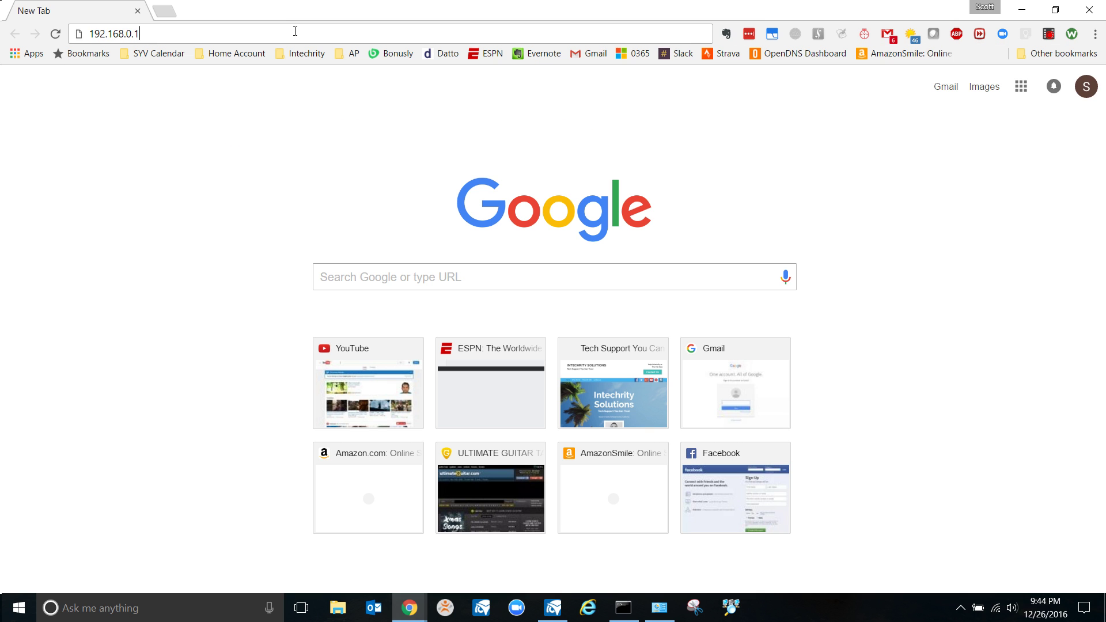
pyautogui.press('Return')
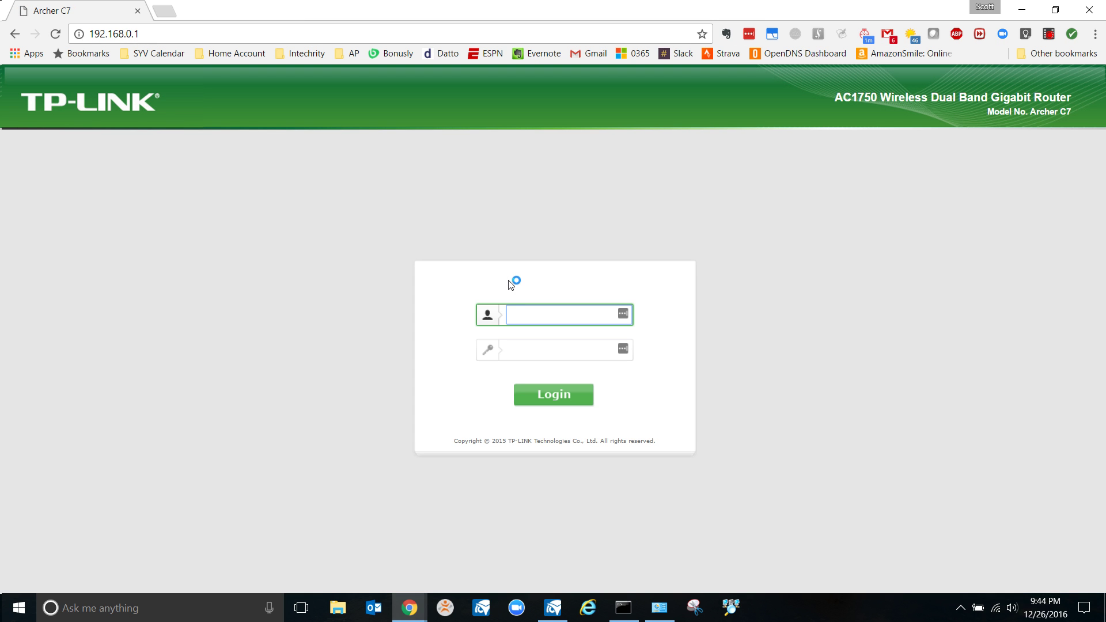
pyautogui.press('Tab')
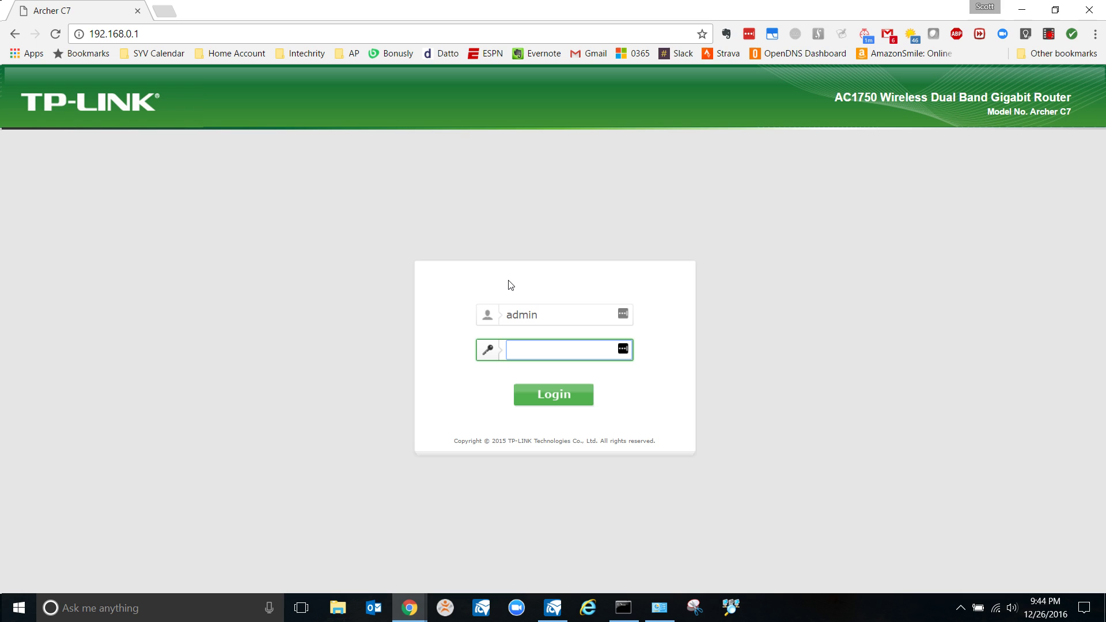
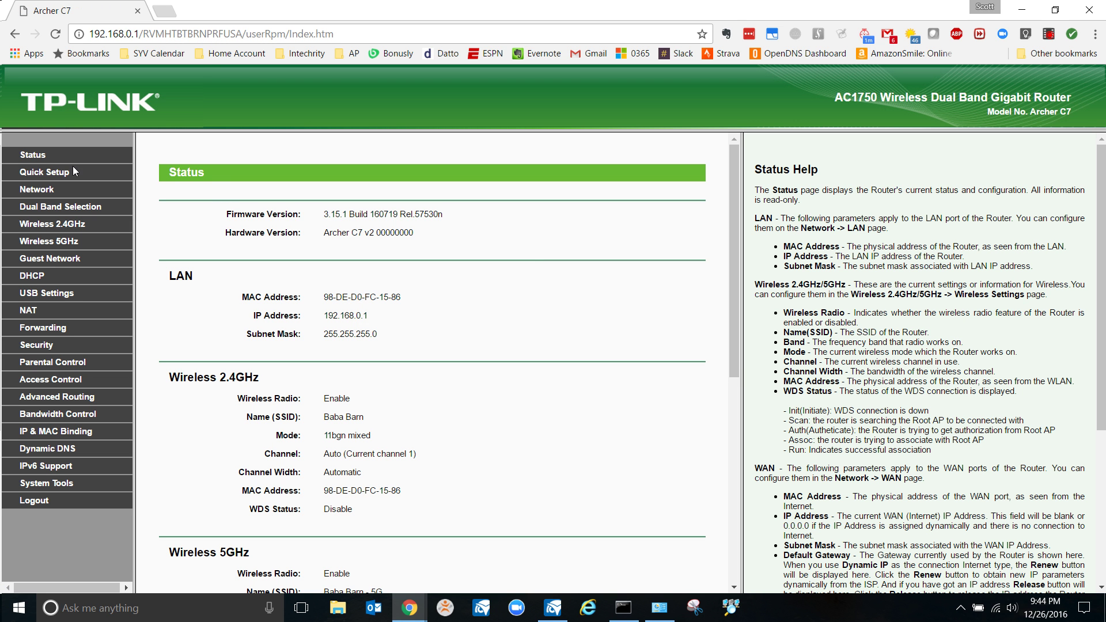
# Open the router's DHCP Settings page showing pool 192.168.0.100–192.168.0.199
pyautogui.click(33, 275)
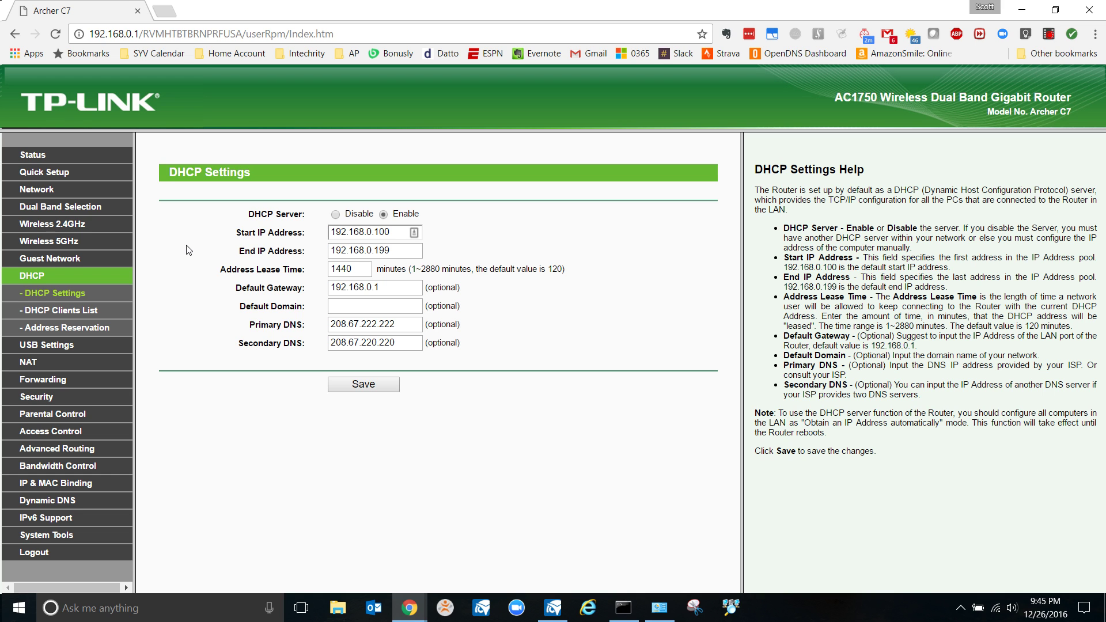
# Add a new Address Reservation entry with reserved IP 192.168.0.105
pyautogui.click(69, 330)
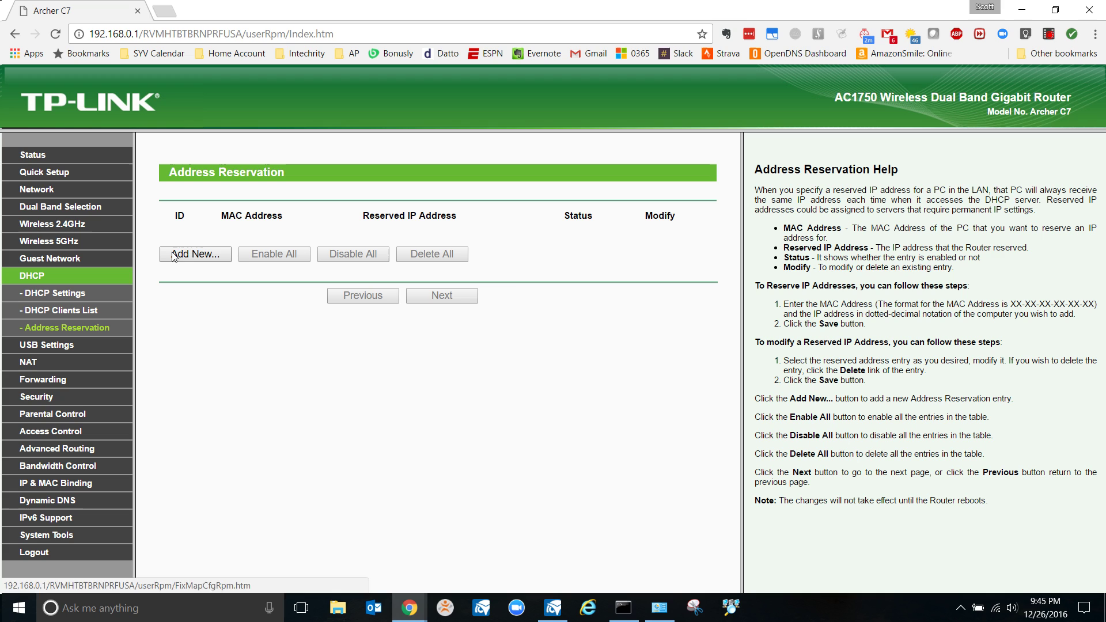
pyautogui.click(196, 254)
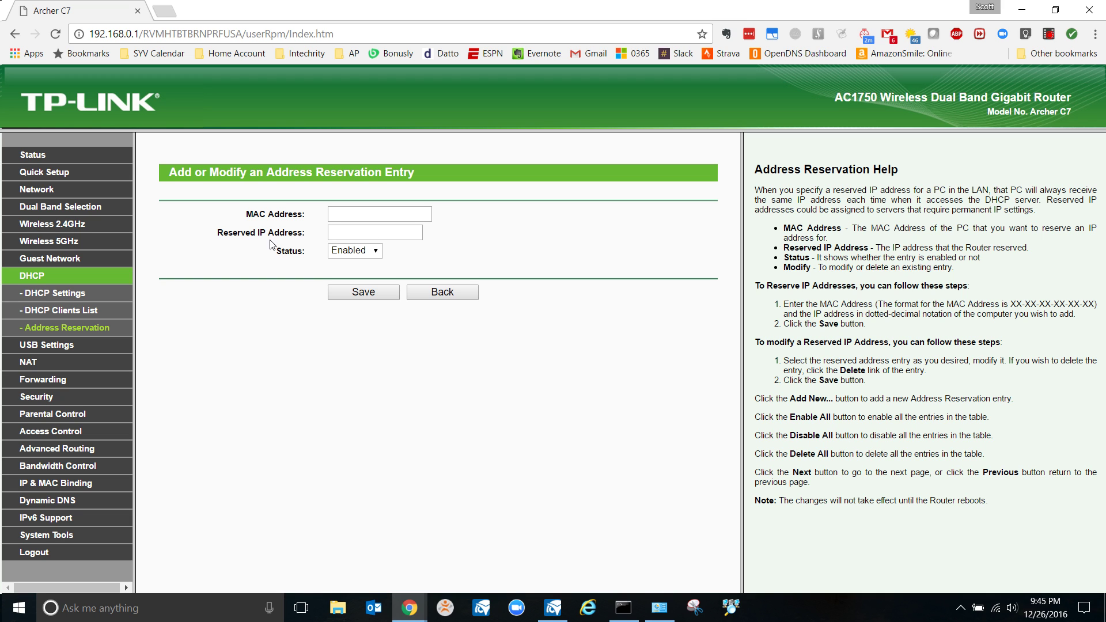
pyautogui.click(381, 232)
pyautogui.write('192.168.0.105')
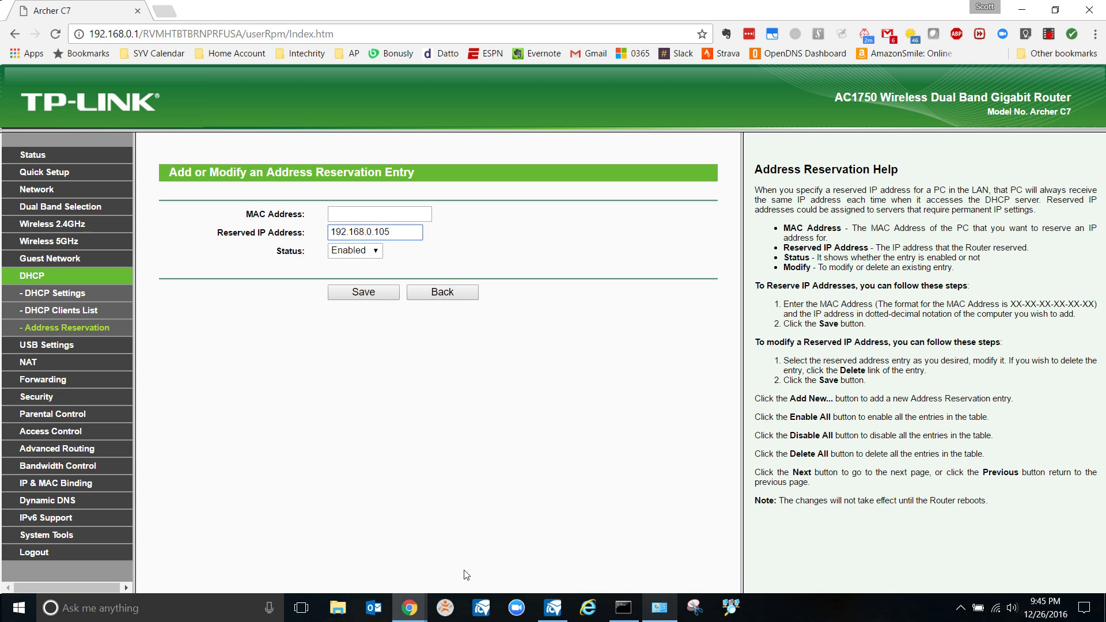
# Open Network Connections (ncpa.cpl) and check the Wi-Fi adapter's physical address in its Details
pyautogui.click(190, 617)
pyautogui.write('ncpa.cpl')
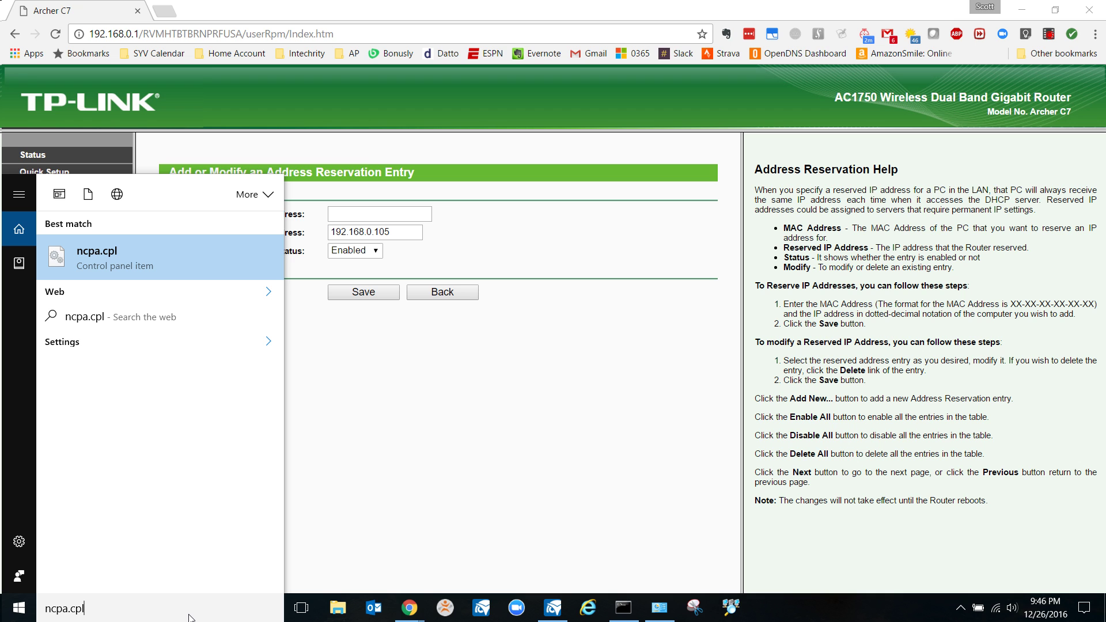
pyautogui.press('Return')
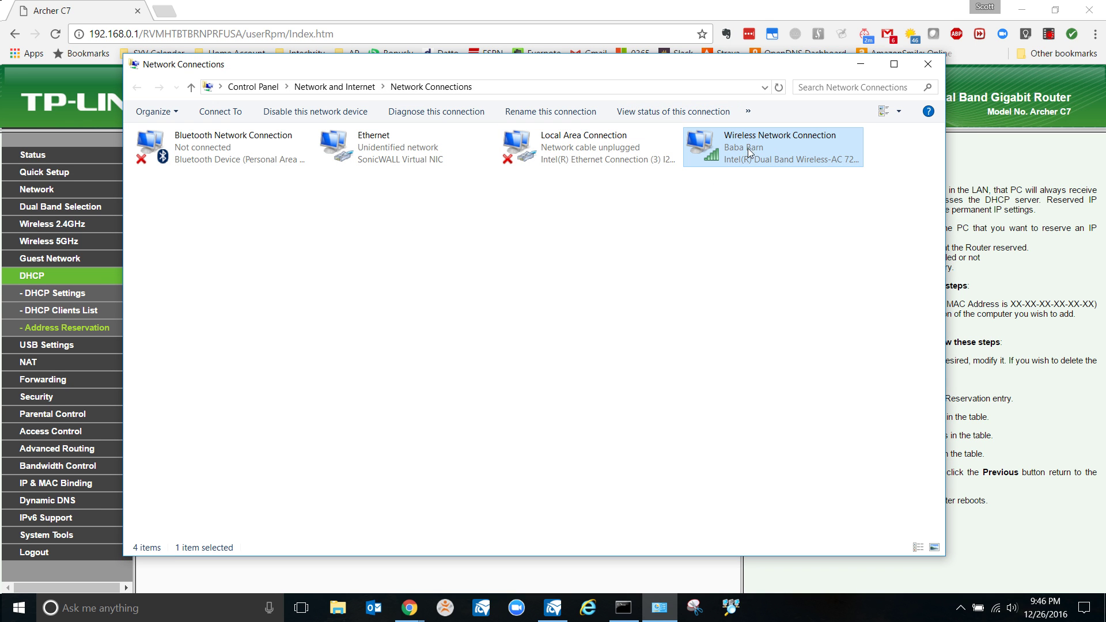
pyautogui.rightClick(751, 151)
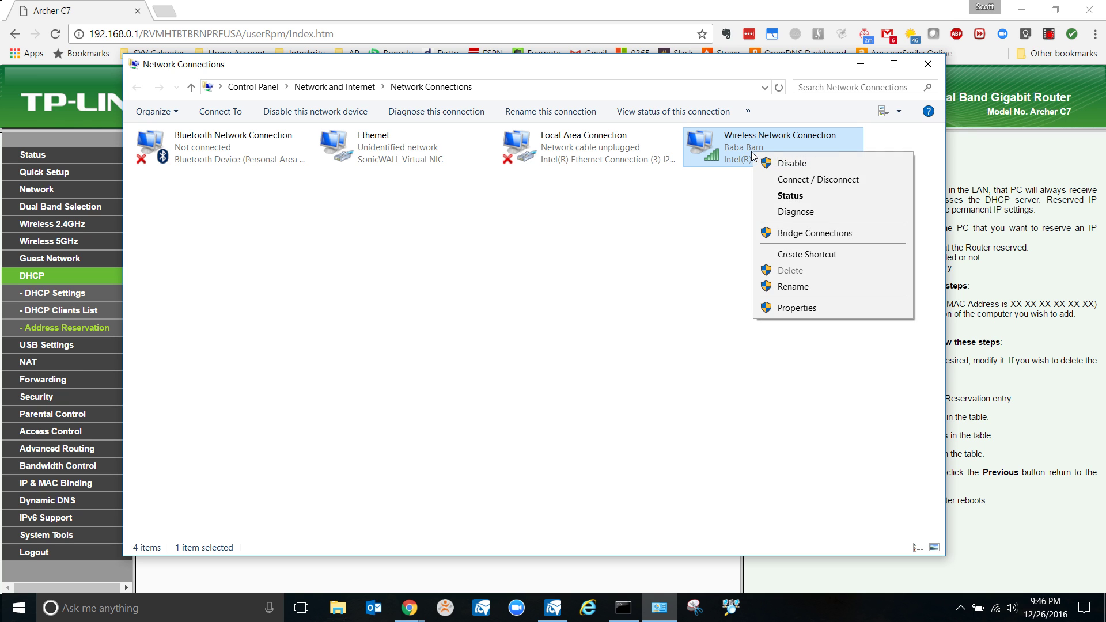
pyautogui.doubleClick(734, 146)
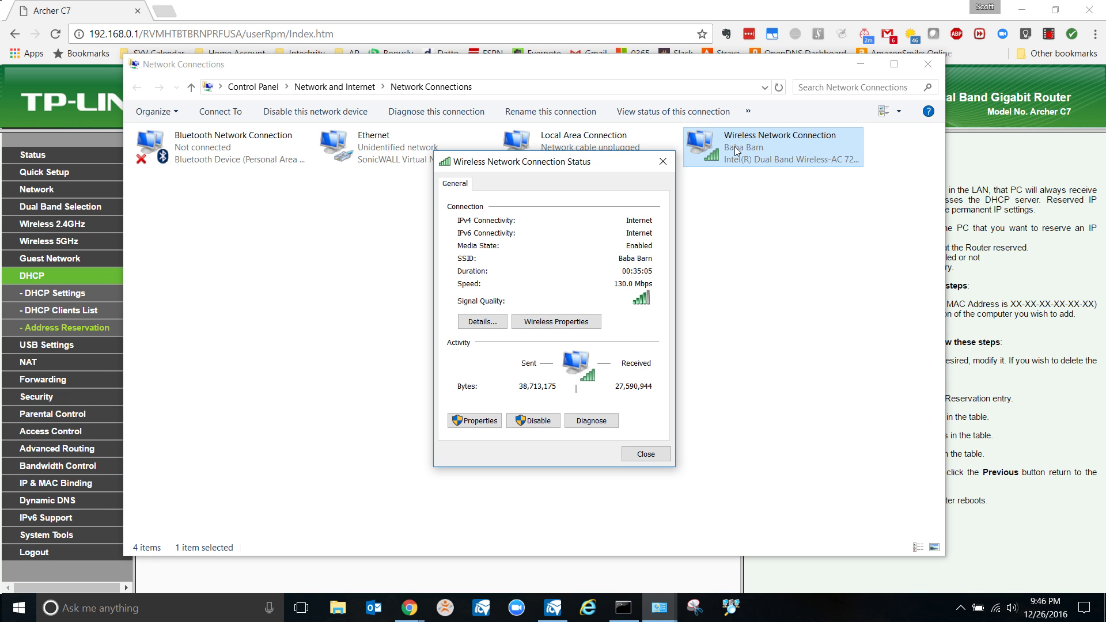
pyautogui.click(487, 324)
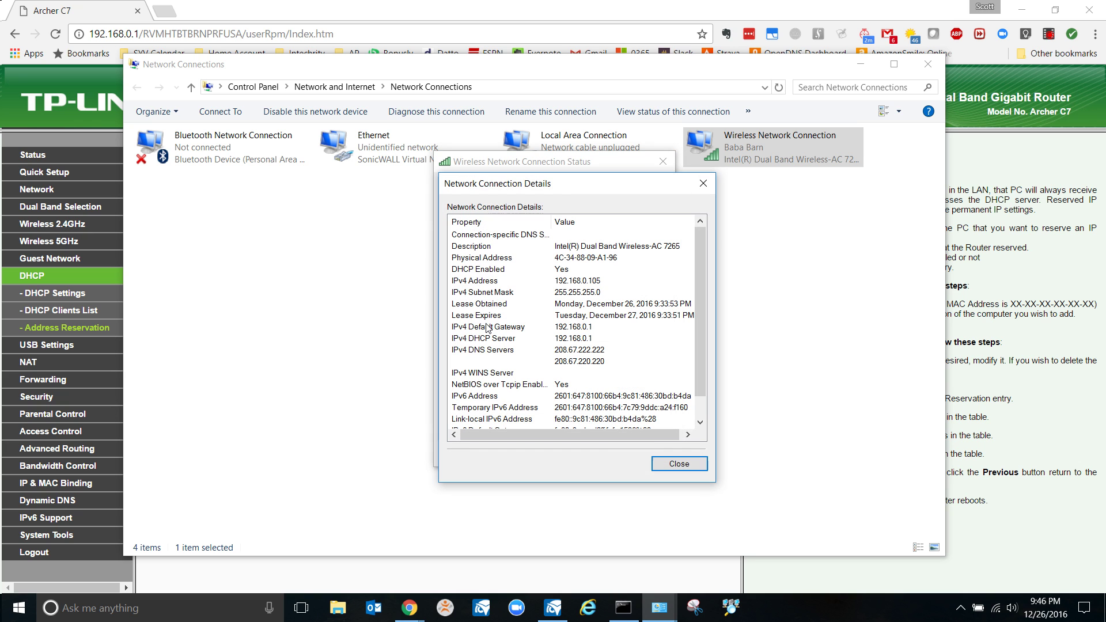
pyautogui.click(454, 260)
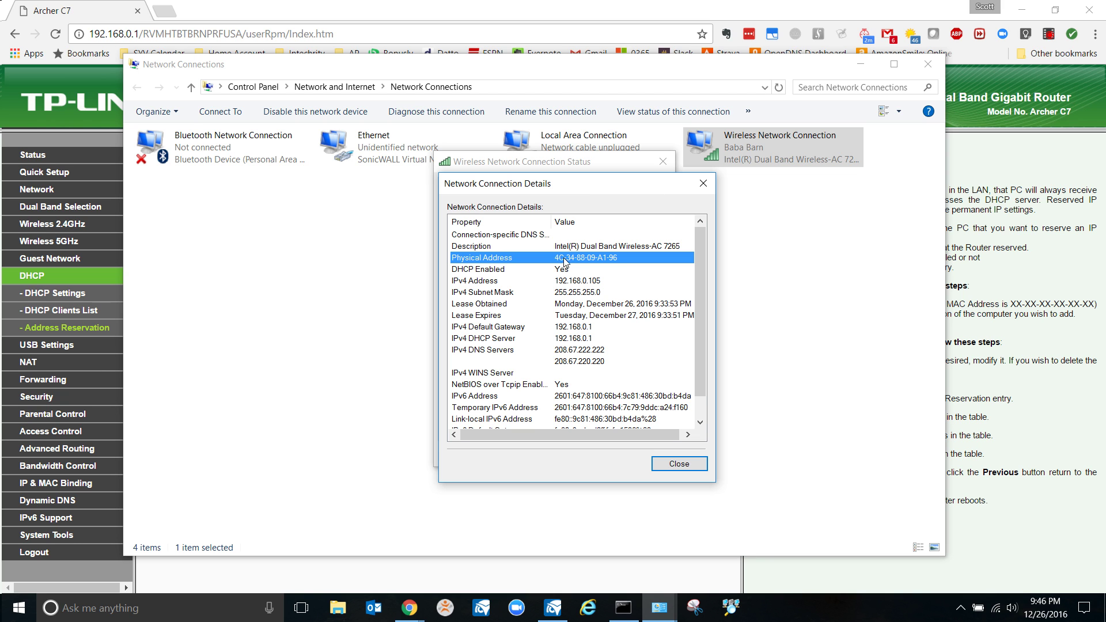
pyautogui.click(703, 183)
pyautogui.click(663, 161)
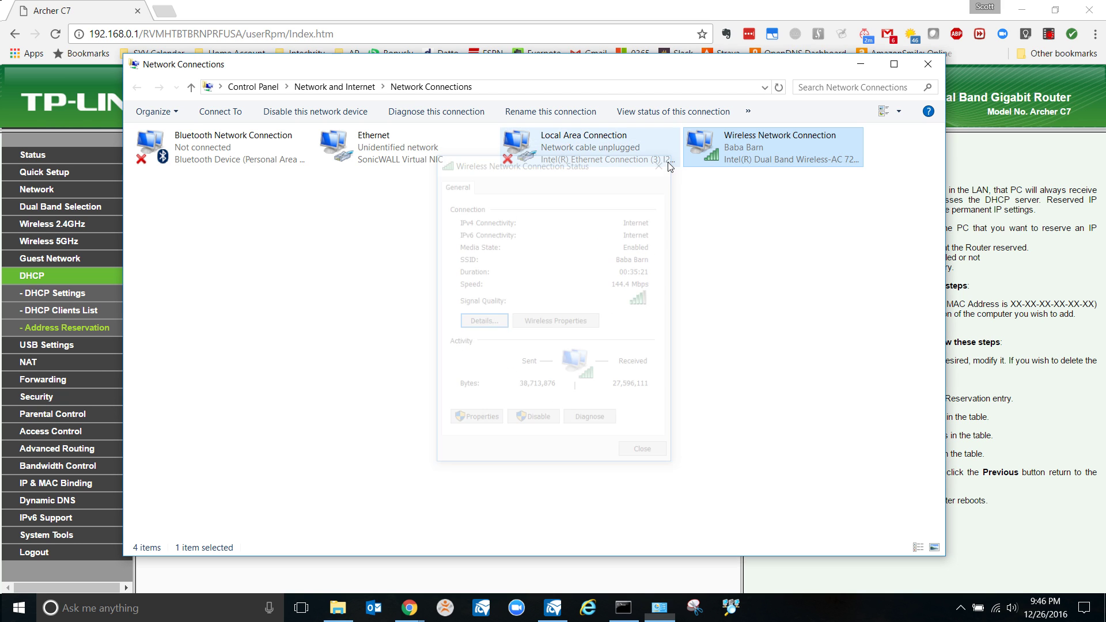
pyautogui.click(927, 64)
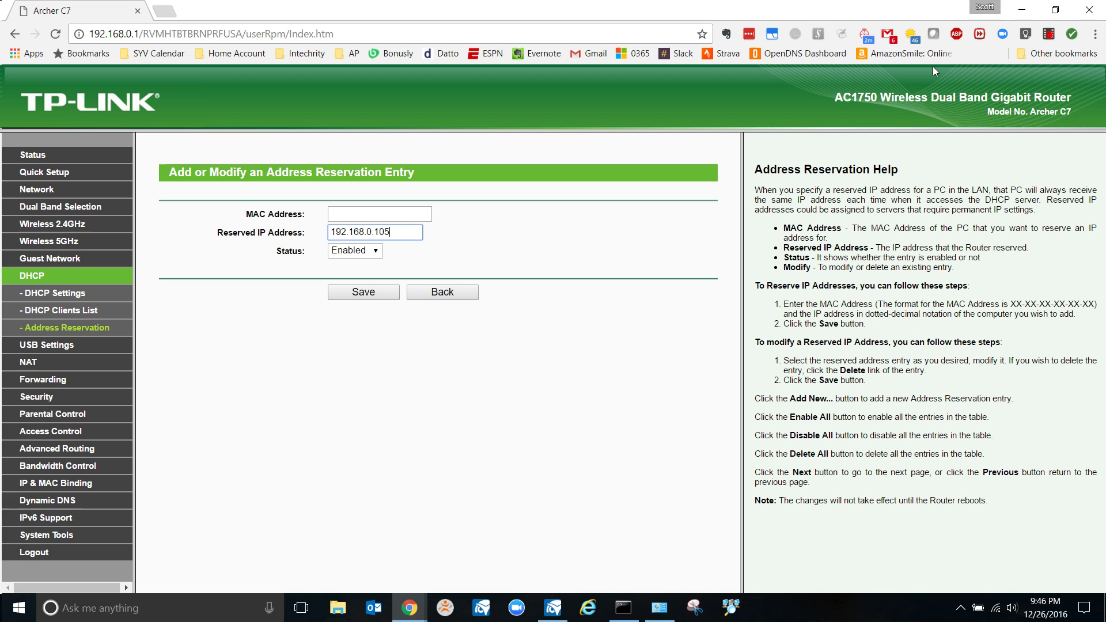
# Reopen the wireless connection's Details via ncpa.cpl to read the MAC address again
pyautogui.click(388, 217)
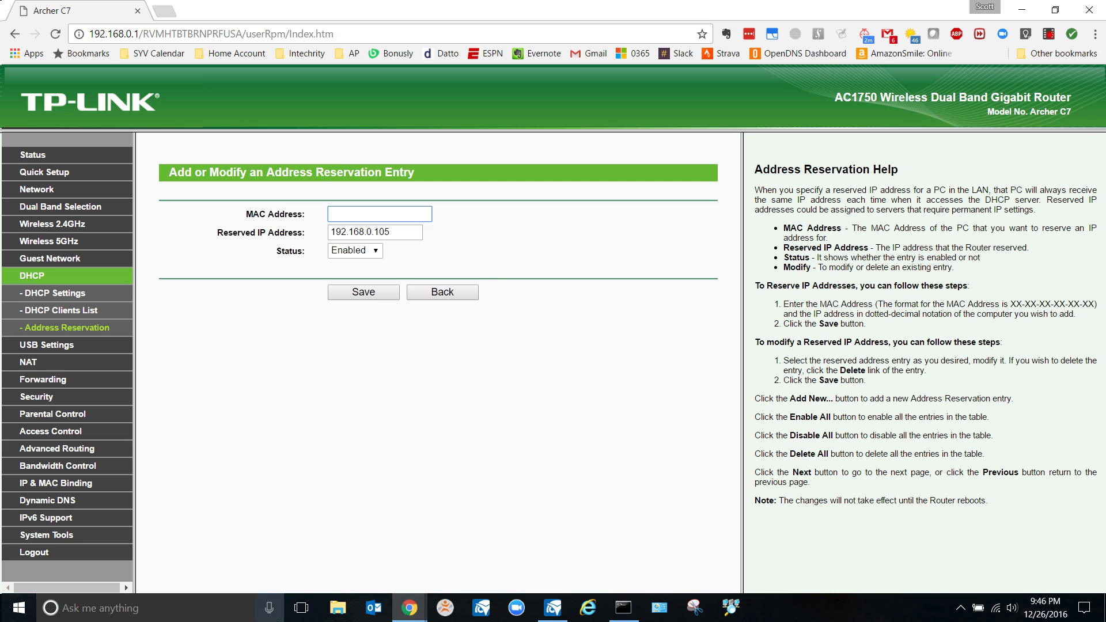
pyautogui.write('con')
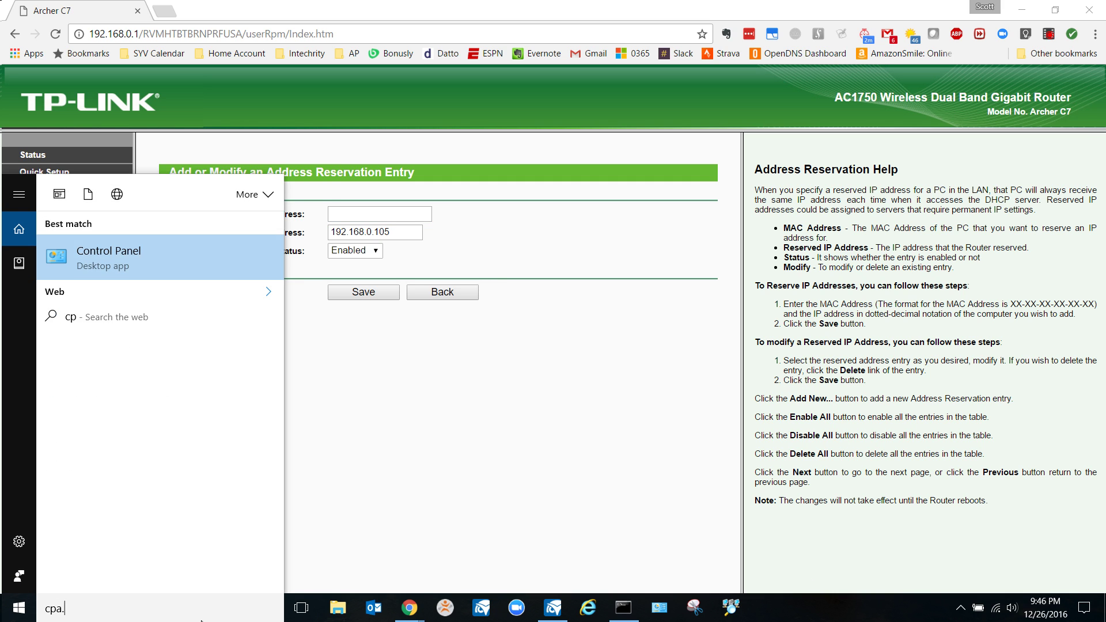
pyautogui.press('BackSpace')
pyautogui.press('BackSpace')
pyautogui.press('BackSpace')
pyautogui.write('ncpa.cpl')
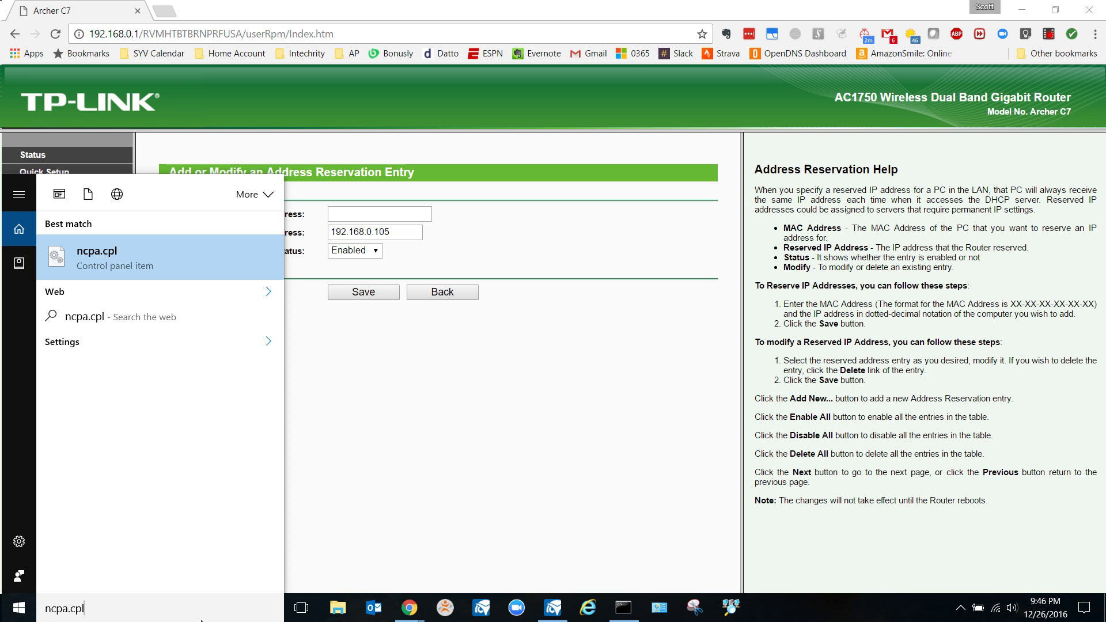
pyautogui.press('Return')
pyautogui.press('w')
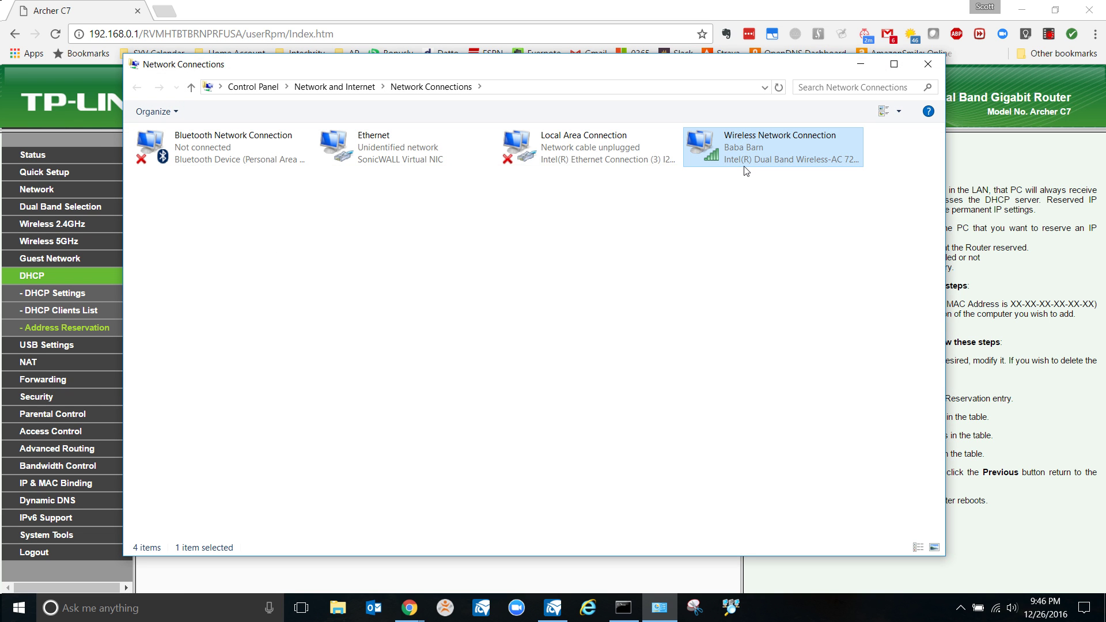
pyautogui.press('Return')
pyautogui.click(482, 322)
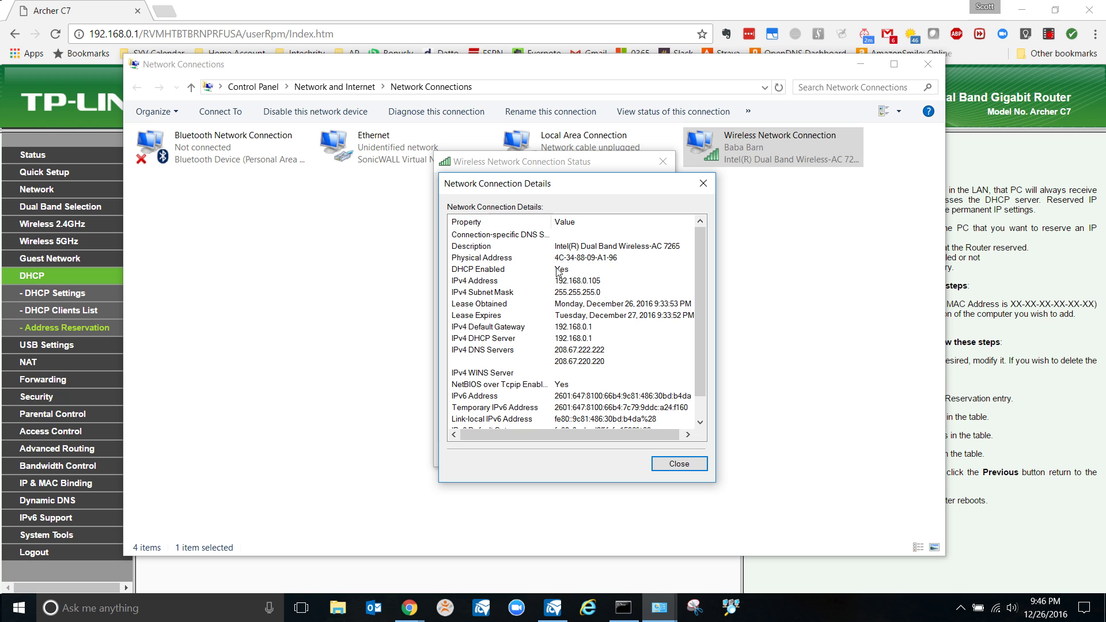
# Enter MAC address 4C-34-88-09-A1-96 in the reservation form, checking it against the Details dialog
pyautogui.click(321, 4)
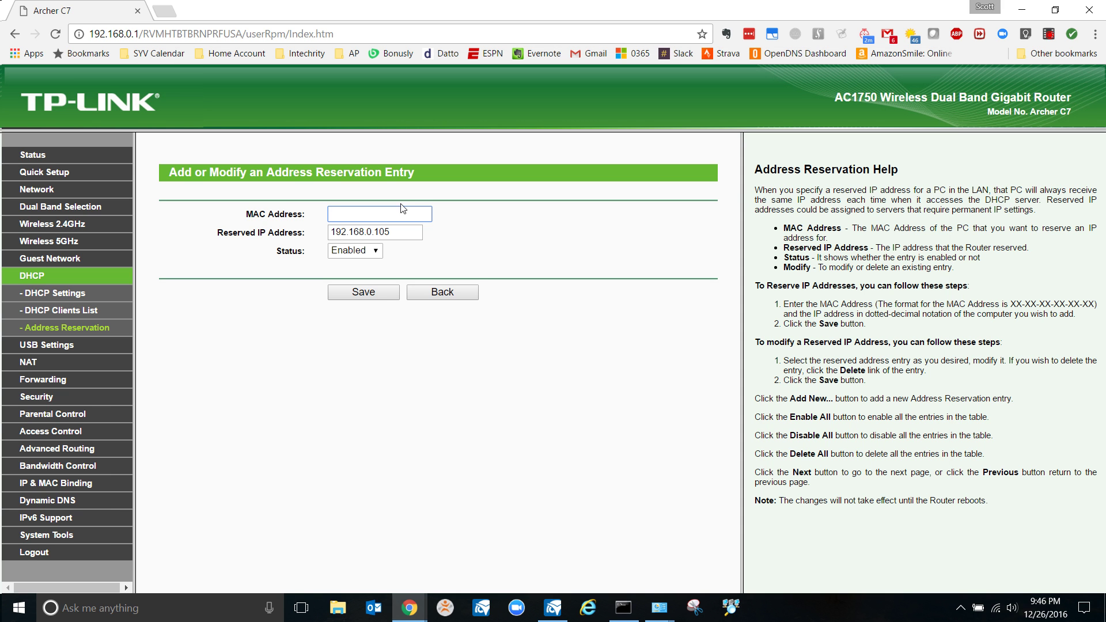
pyautogui.write('4c-34')
pyautogui.press('BackSpace')
pyautogui.press('BackSpace')
pyautogui.press('BackSpace')
pyautogui.press('BackSpace')
pyautogui.press('BackSpace')
pyautogui.write('4C-34')
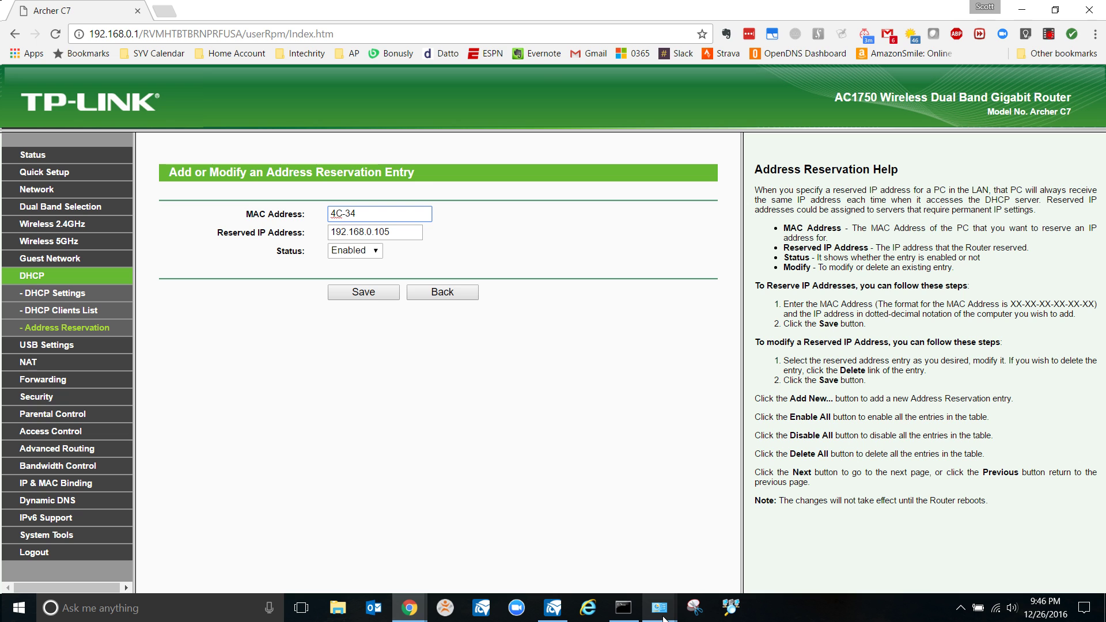
pyautogui.moveTo(661, 610)
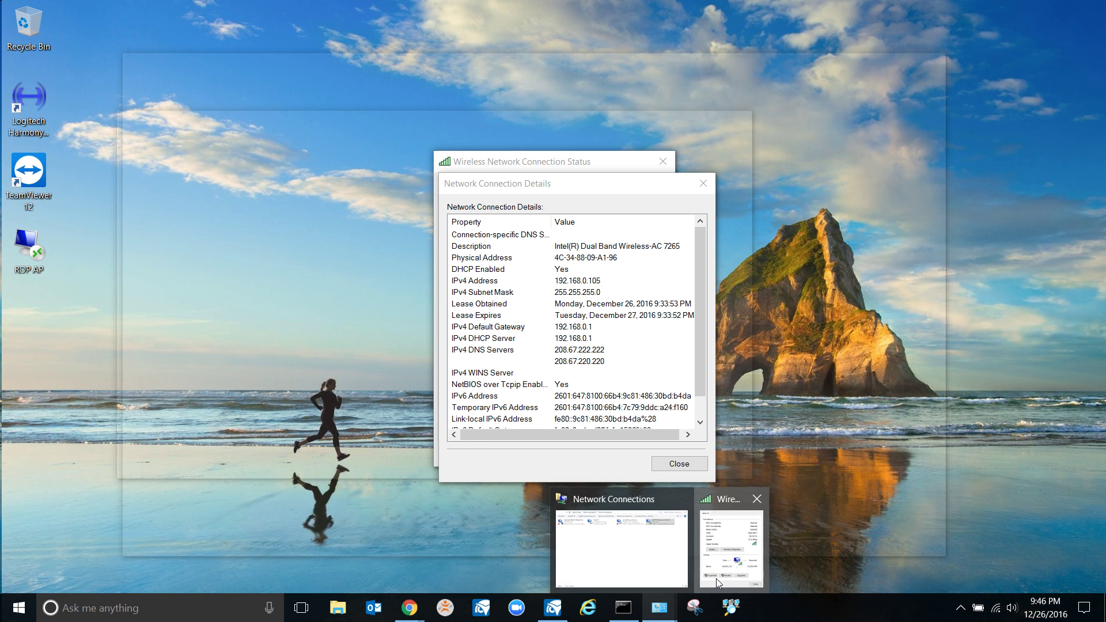
pyautogui.click(716, 578)
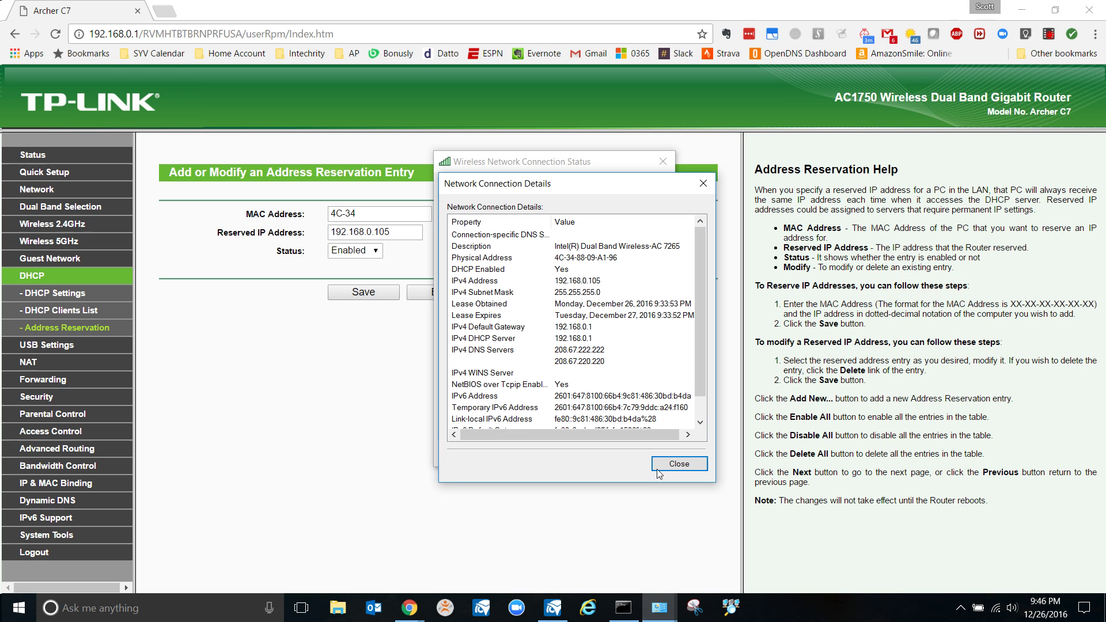
pyautogui.click(408, 219)
pyautogui.write('4C-34-88-09')
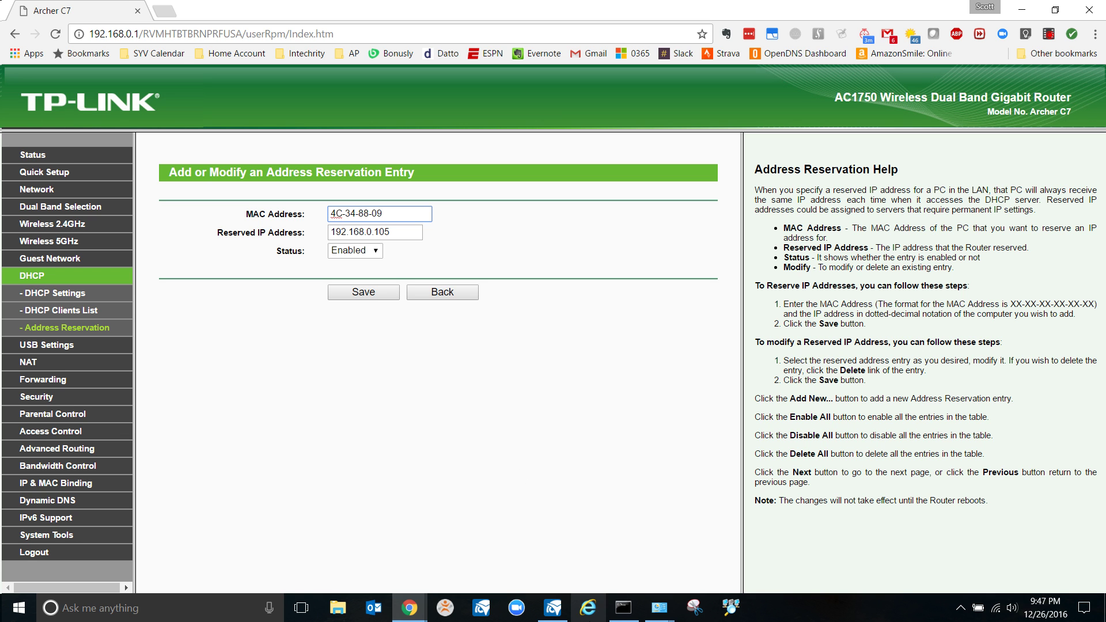
pyautogui.moveTo(658, 608)
pyautogui.moveTo(711, 583)
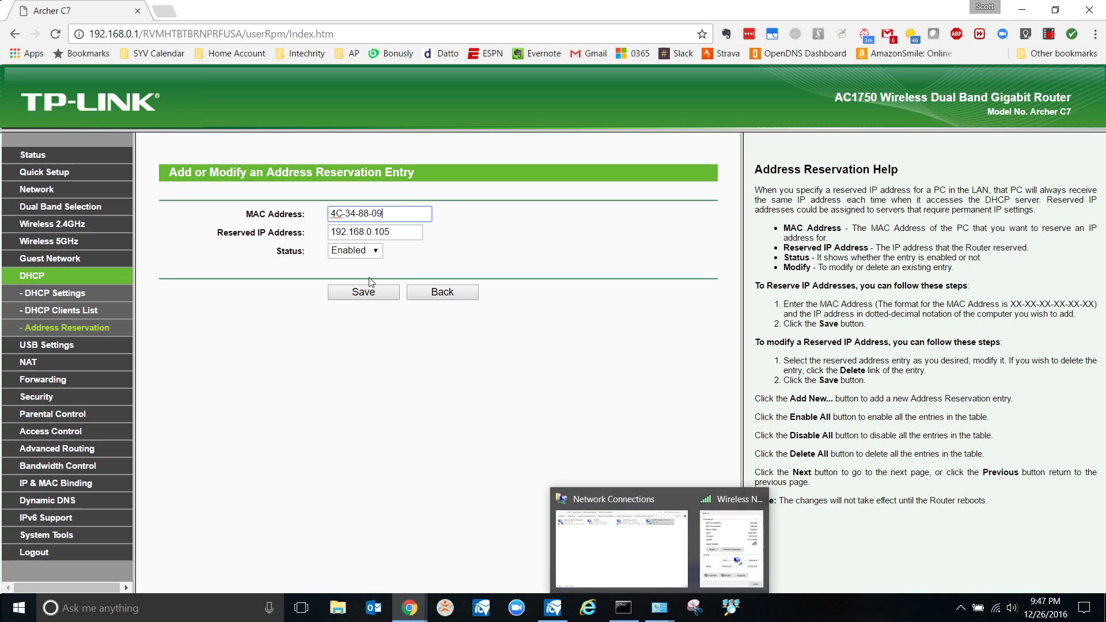
pyautogui.write('A1-96')
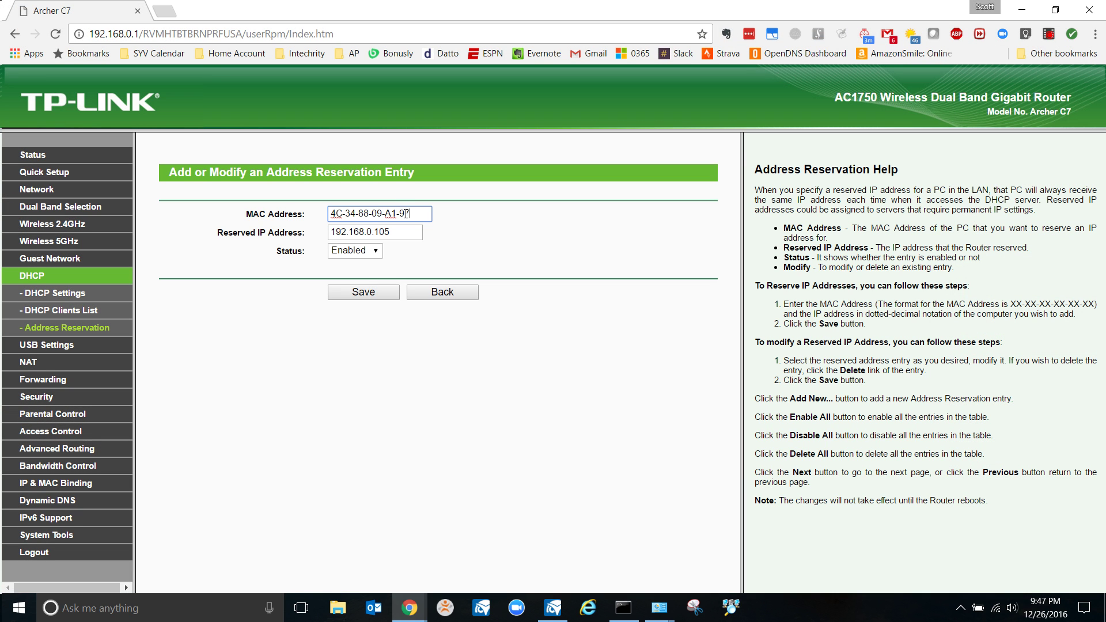
# Save the 192.168.0.105 reservation for 4C-34-88-09-A1-96, review the entry, then delete it
pyautogui.click(378, 296)
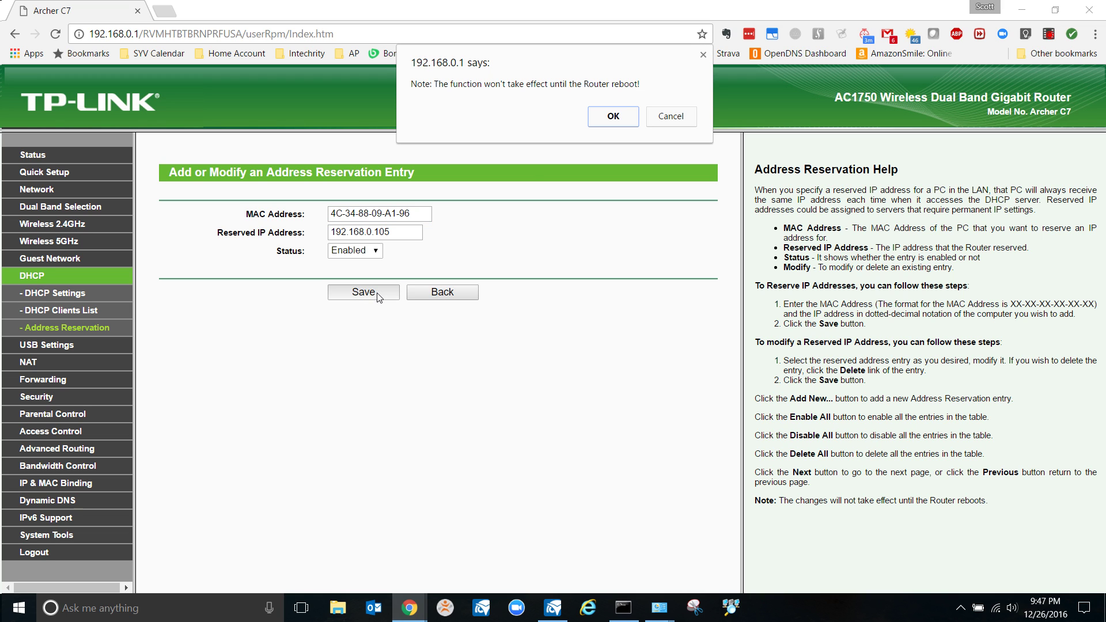
pyautogui.click(612, 117)
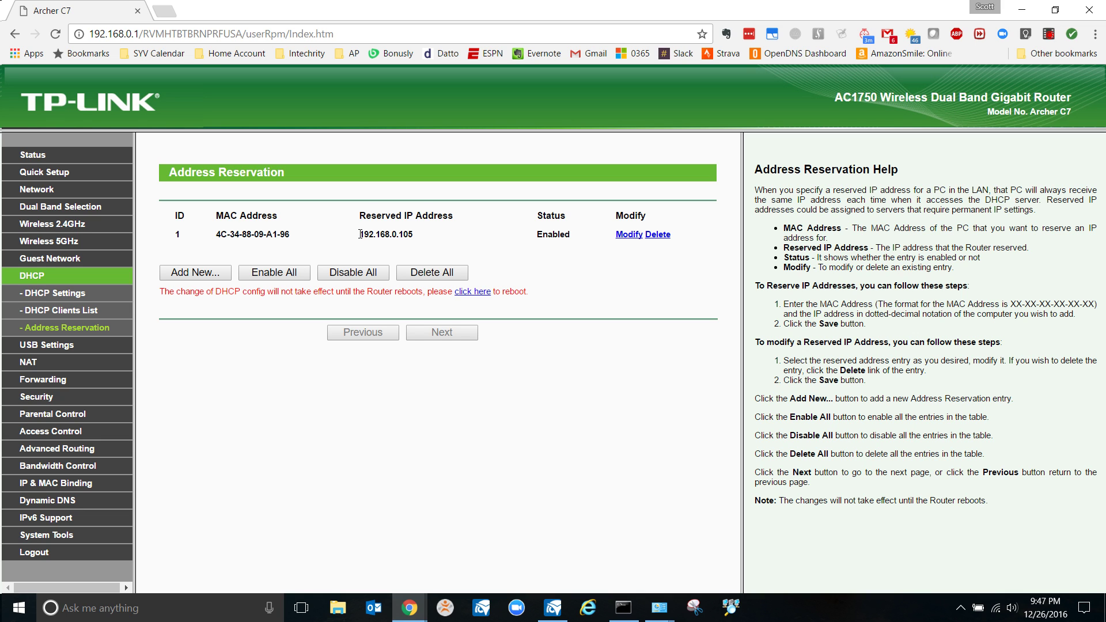
pyautogui.moveTo(360, 234); pyautogui.dragTo(415, 236)
pyautogui.click(416, 238)
pyautogui.moveTo(411, 234); pyautogui.dragTo(212, 239)
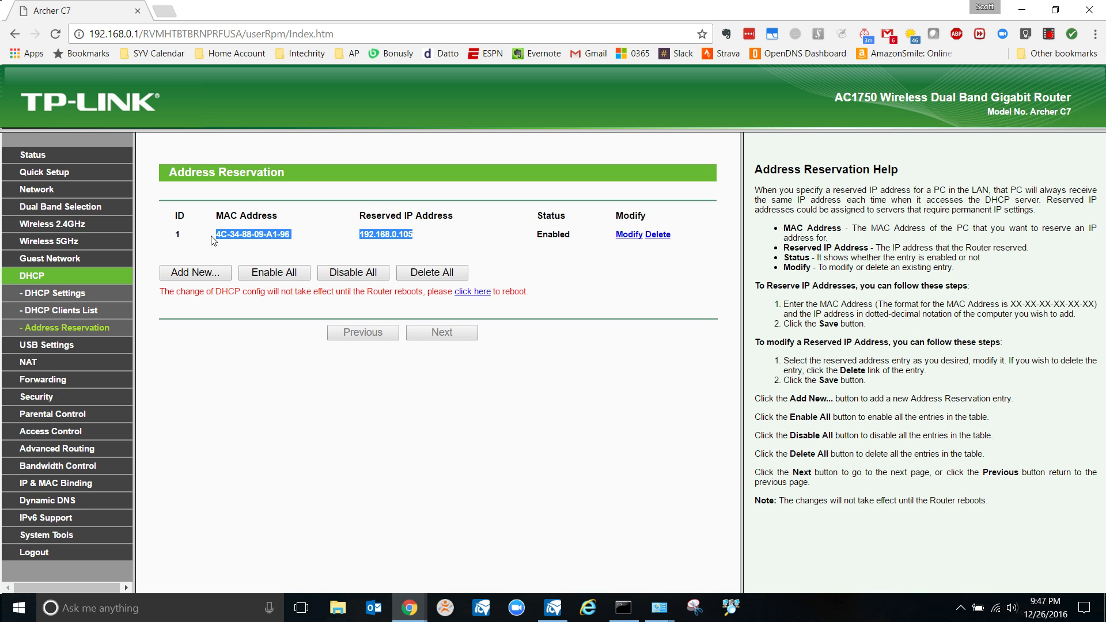
pyautogui.click(213, 241)
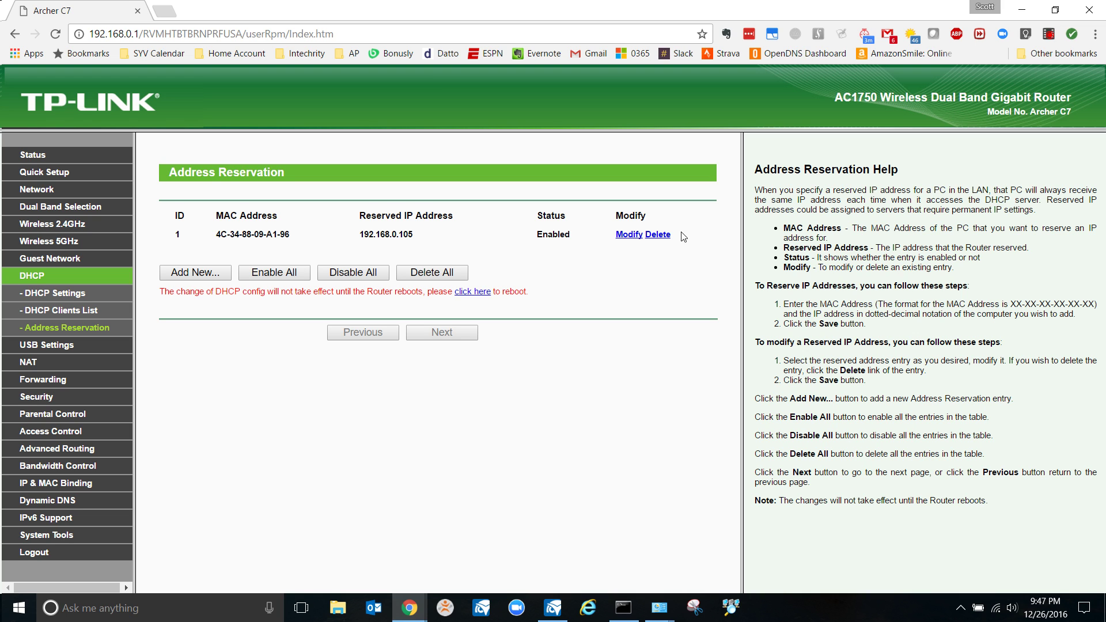
pyautogui.click(658, 235)
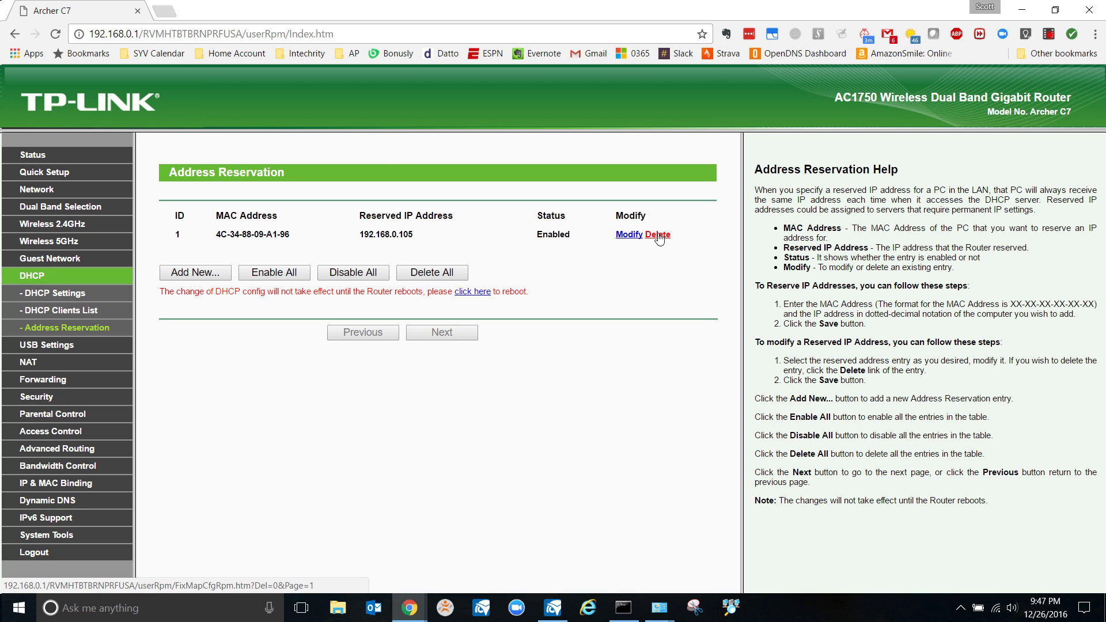
pyautogui.click(683, 138)
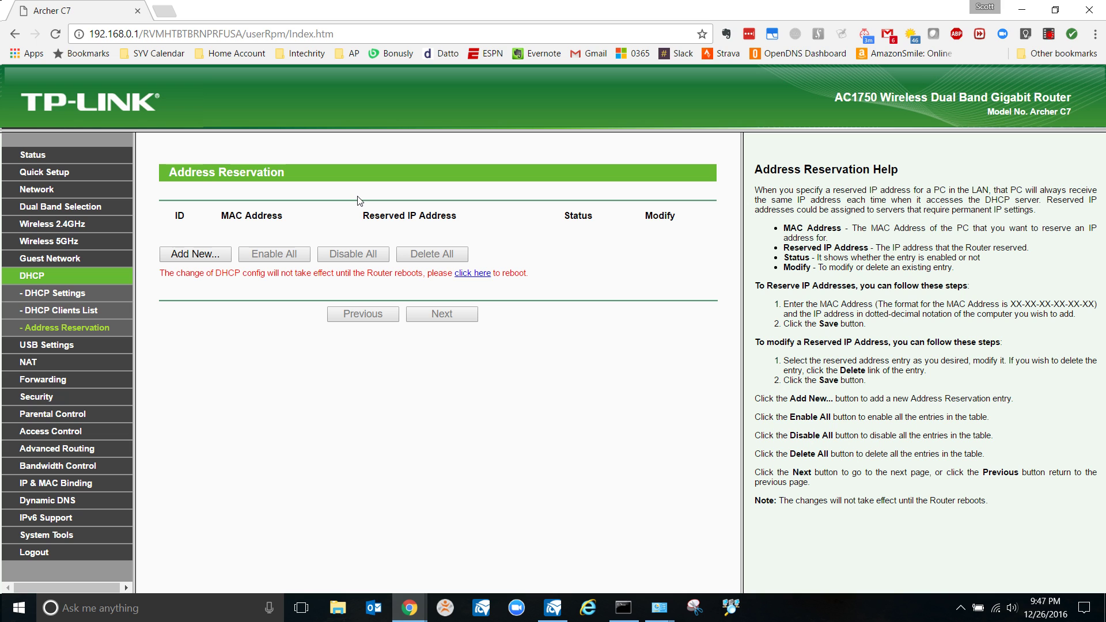
# View the DHCP Clients List with the seven connected devices and their assigned IPs
pyautogui.click(60, 311)
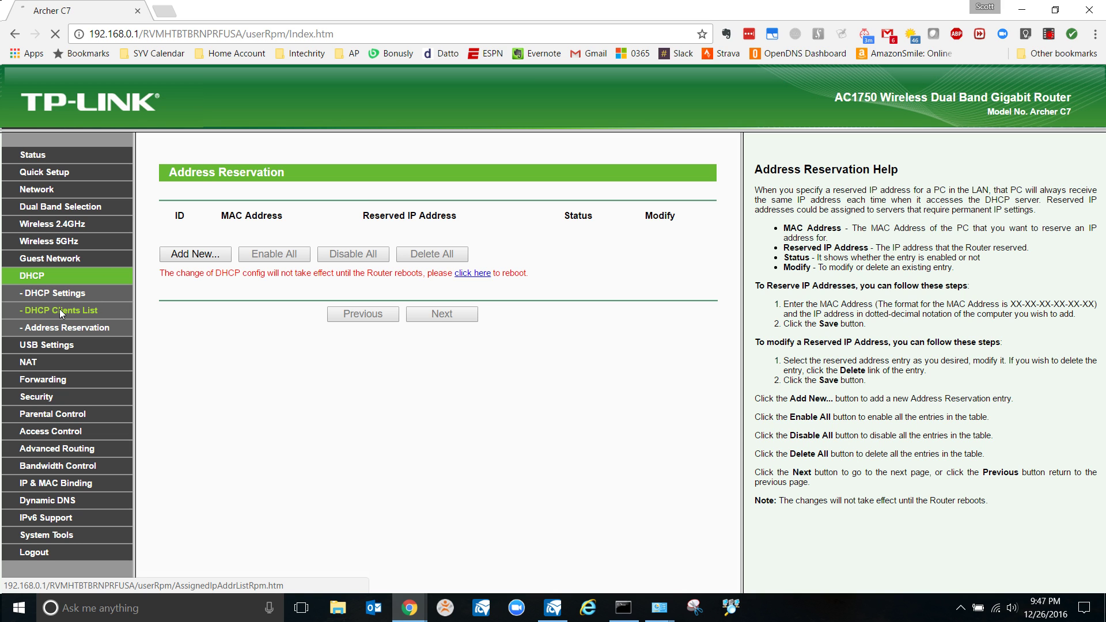